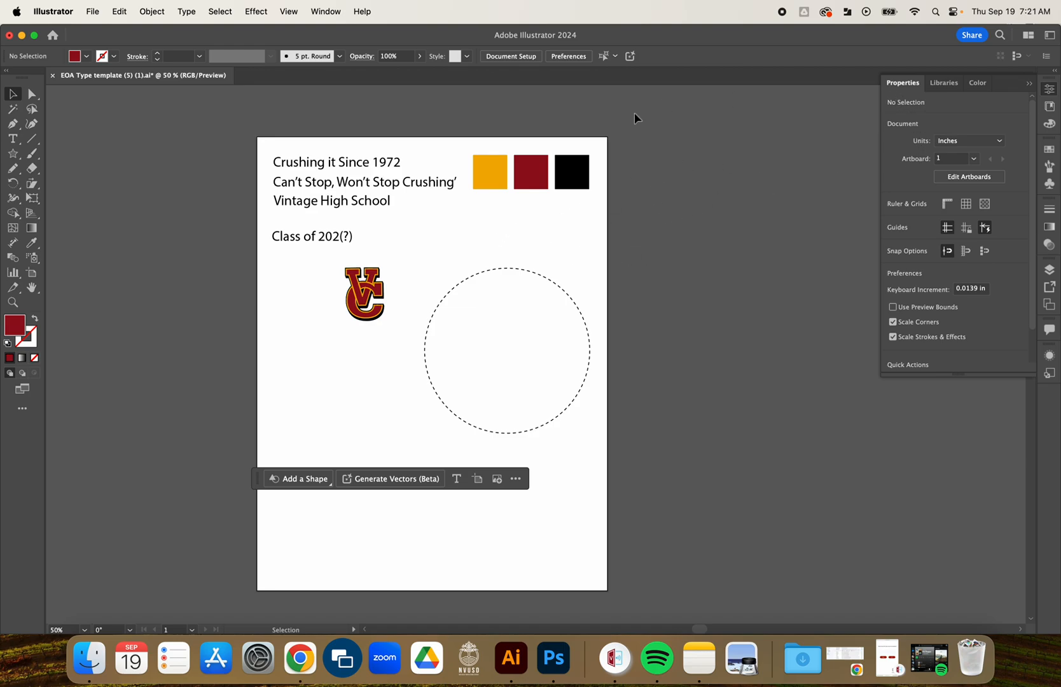
- Select all unused swatches in the burgundy square's fill swatches and delete them
click(528, 178)
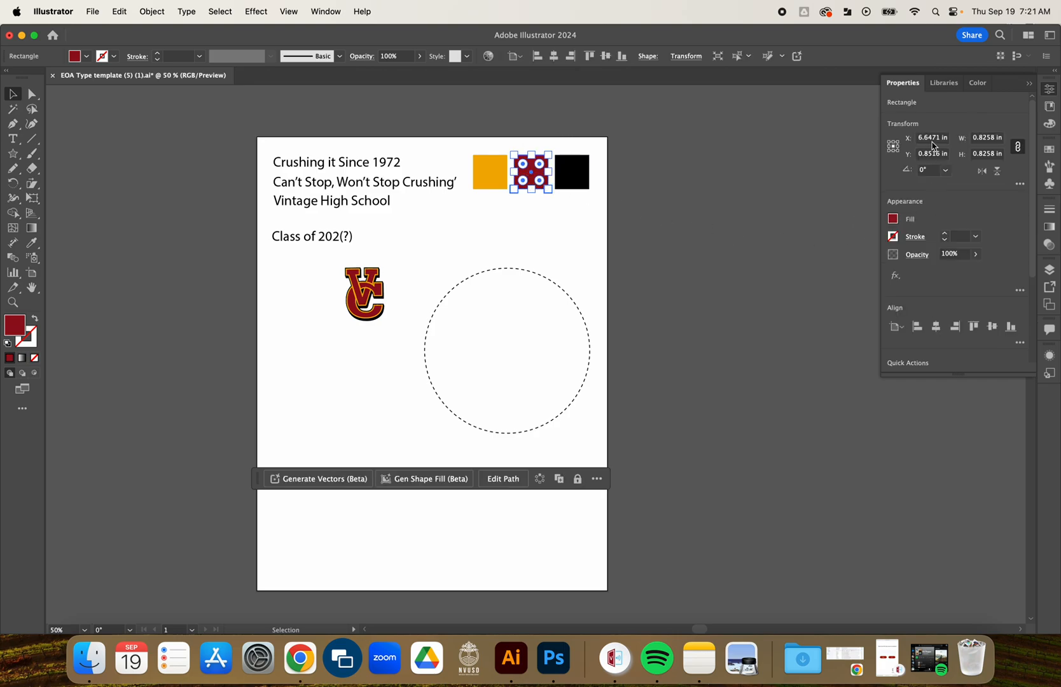
click(893, 220)
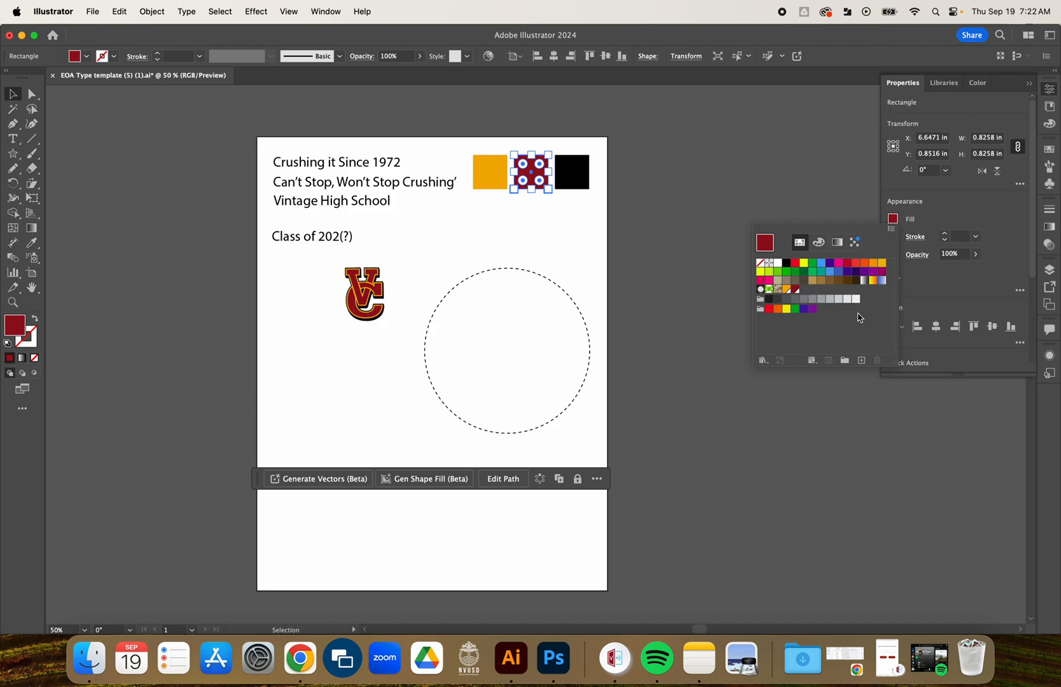
click(891, 229)
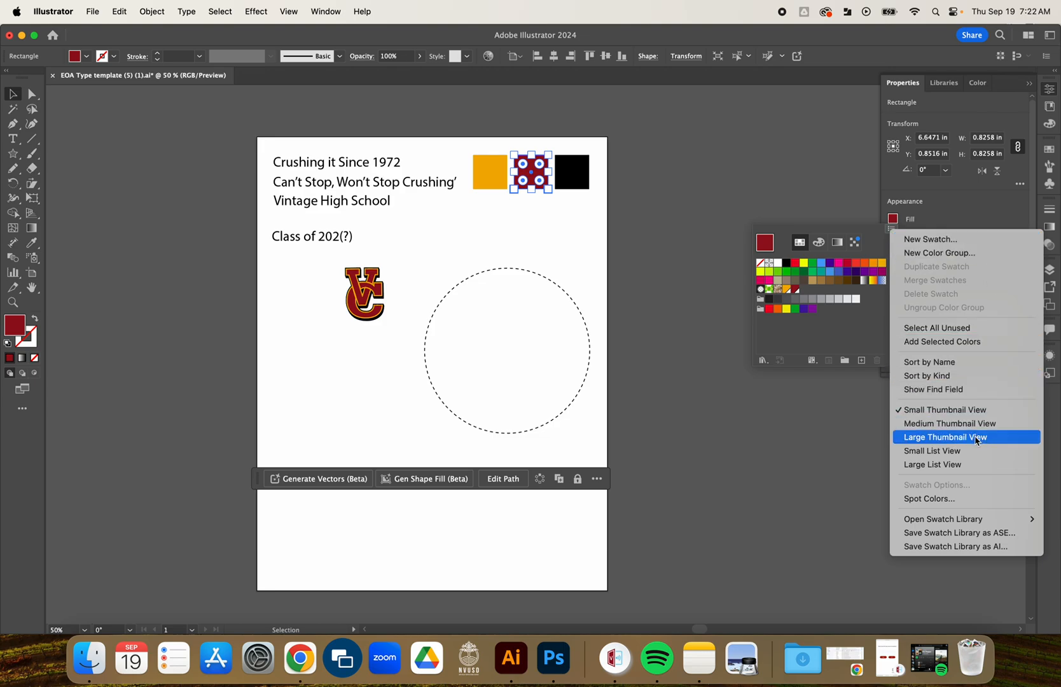
click(926, 329)
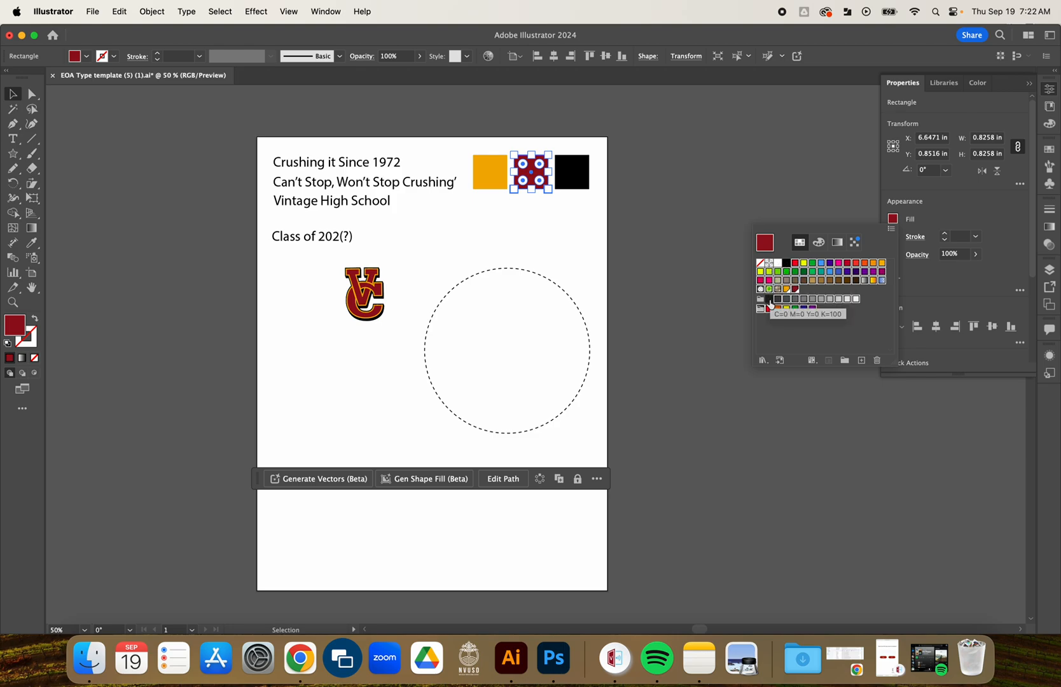
click(878, 362)
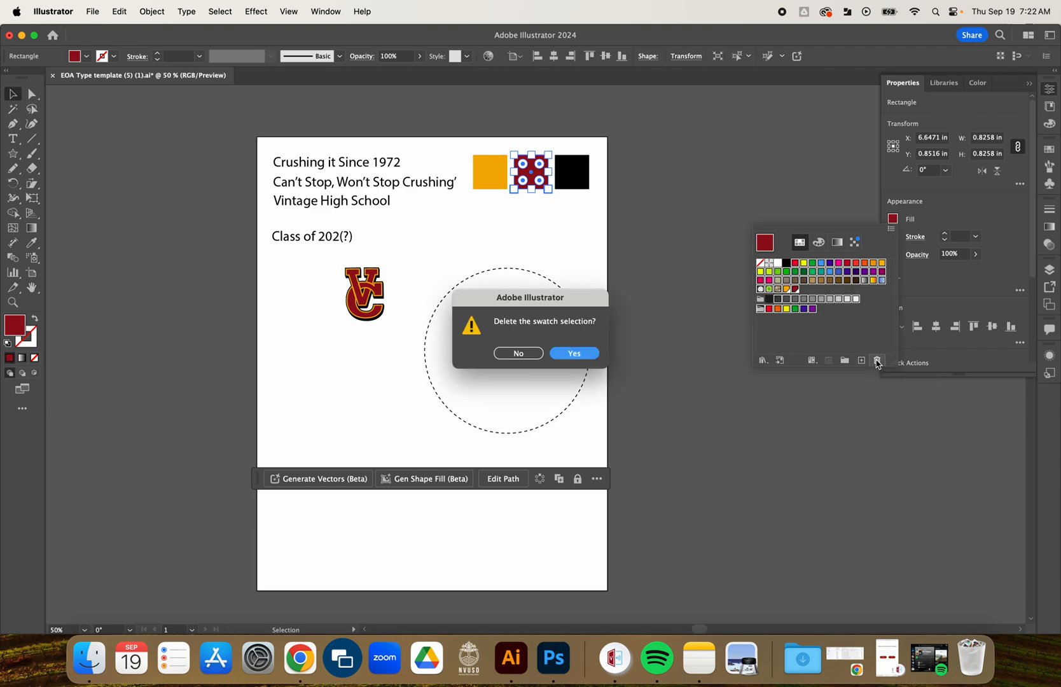
click(587, 357)
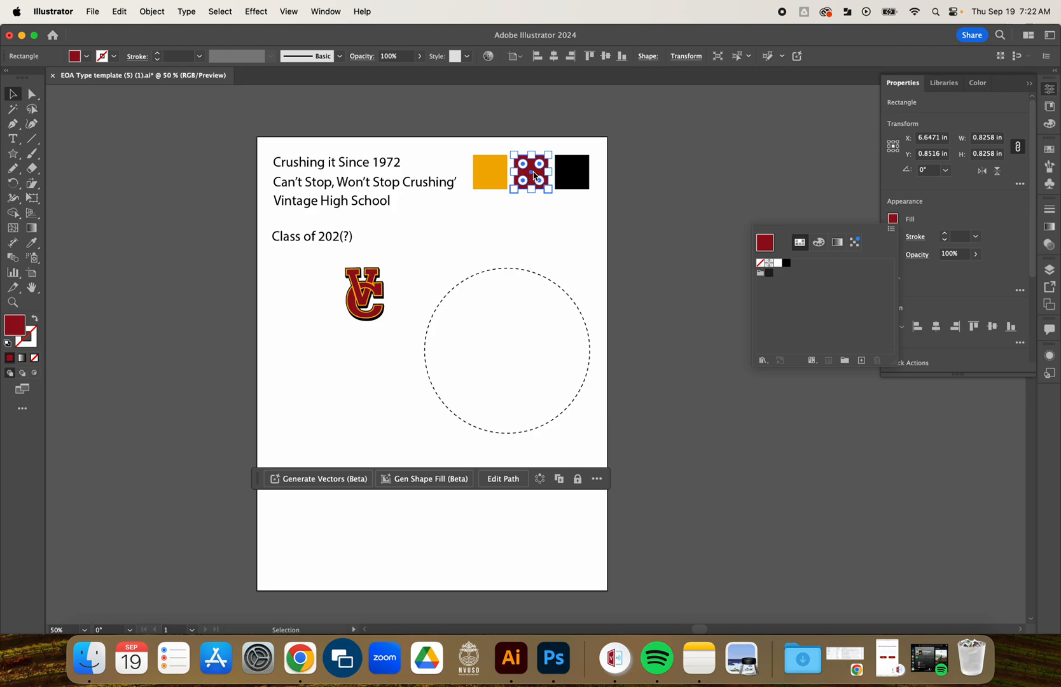
- Create a new global swatch named "Burgundy" from the red square's fill color
click(863, 361)
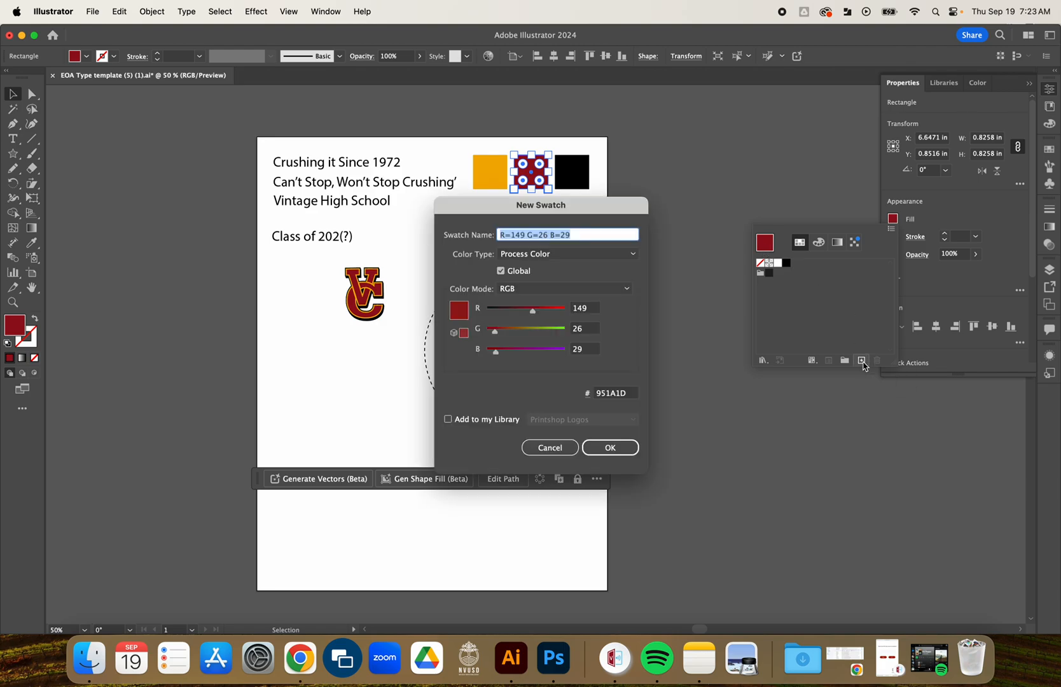
drag(600, 208, 651, 220)
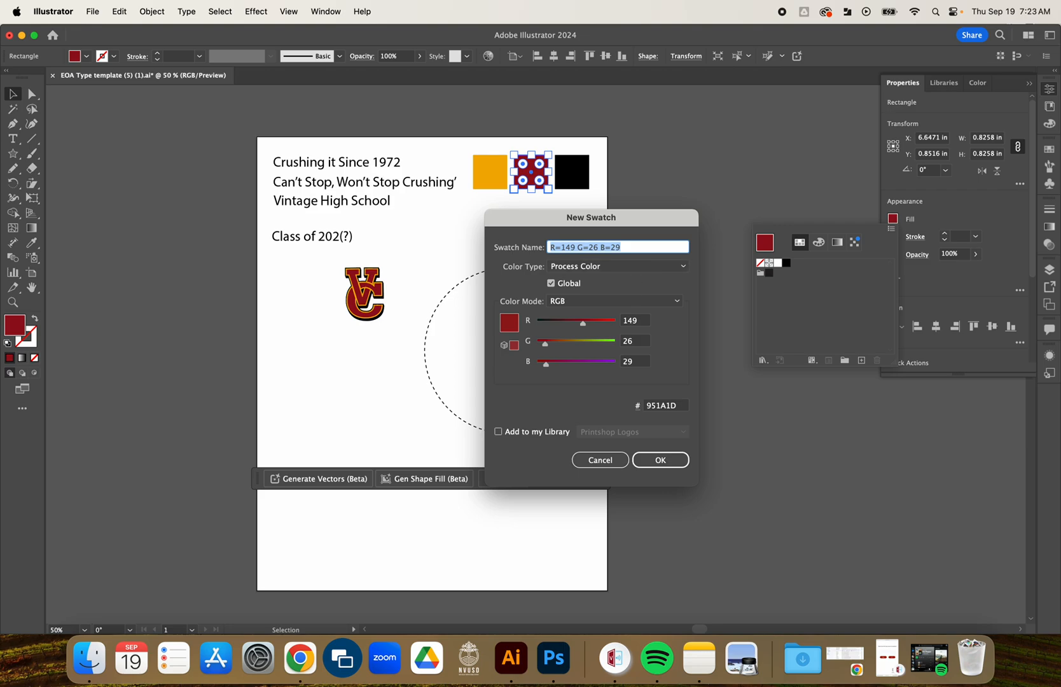
text(Burgundy)
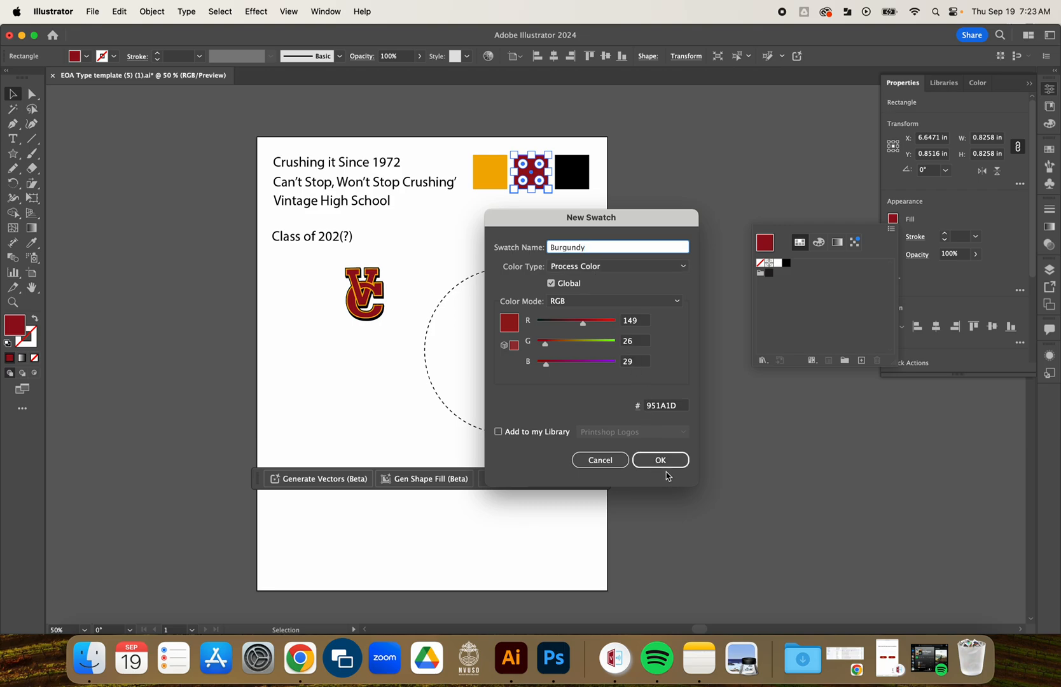
click(648, 463)
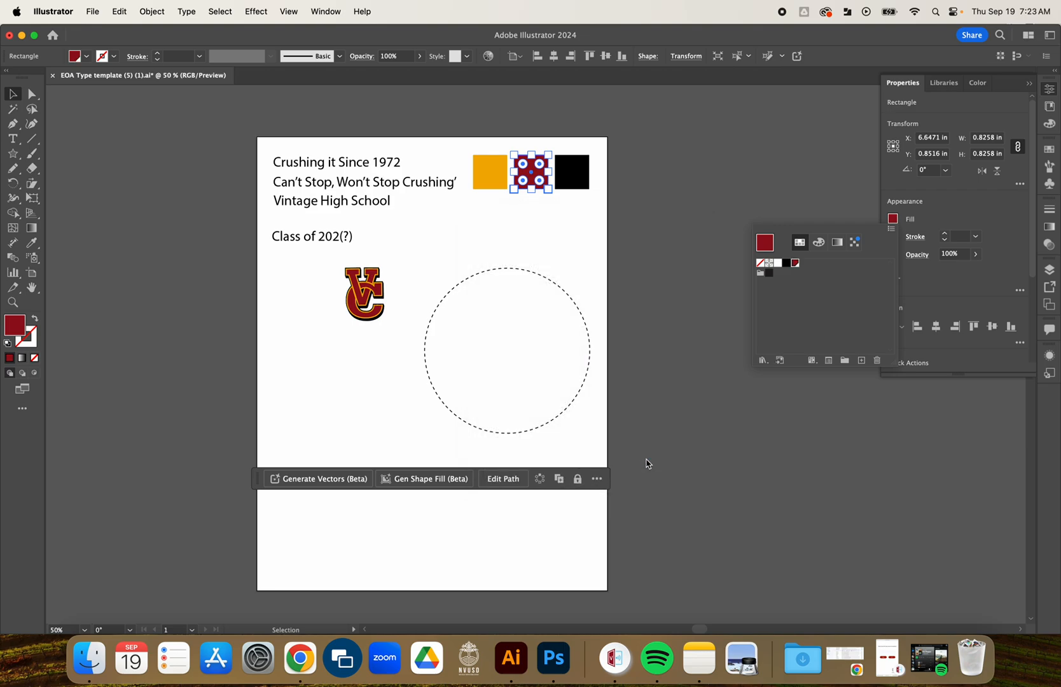
- Create a new global swatch named "Athletic Gold" from the yellow-orange square's fill color
click(486, 178)
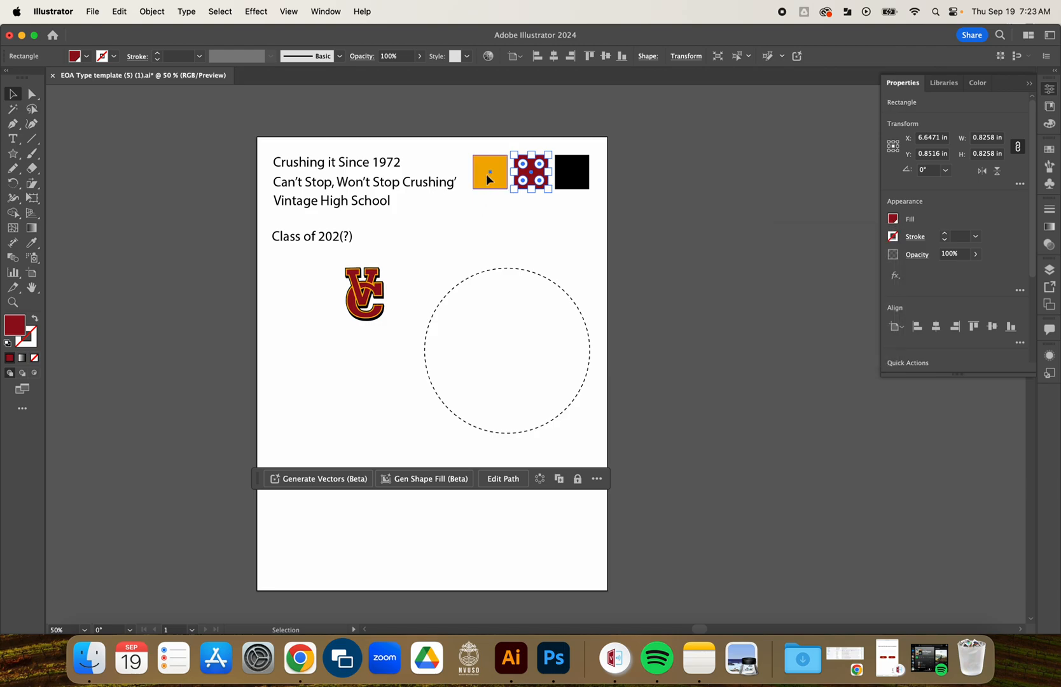
click(486, 173)
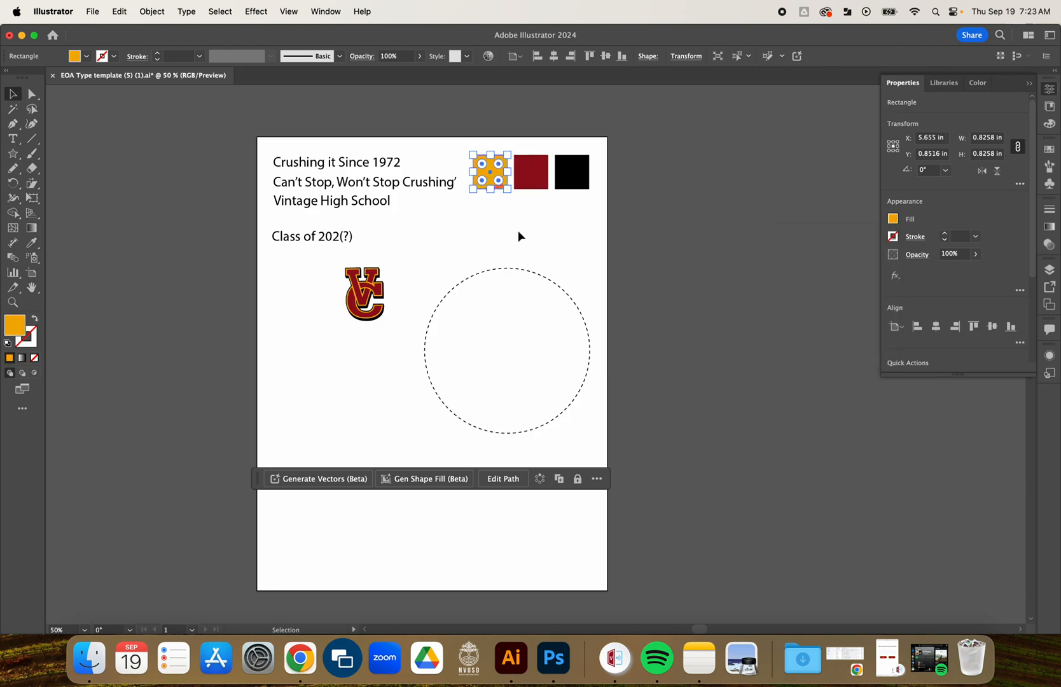
click(893, 219)
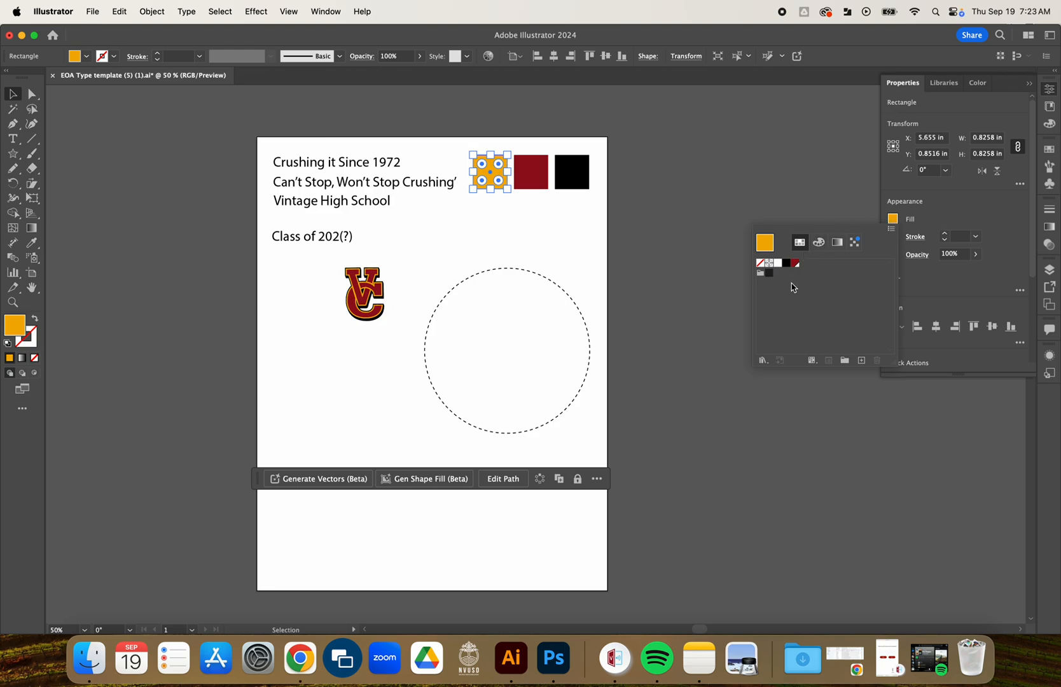
click(862, 362)
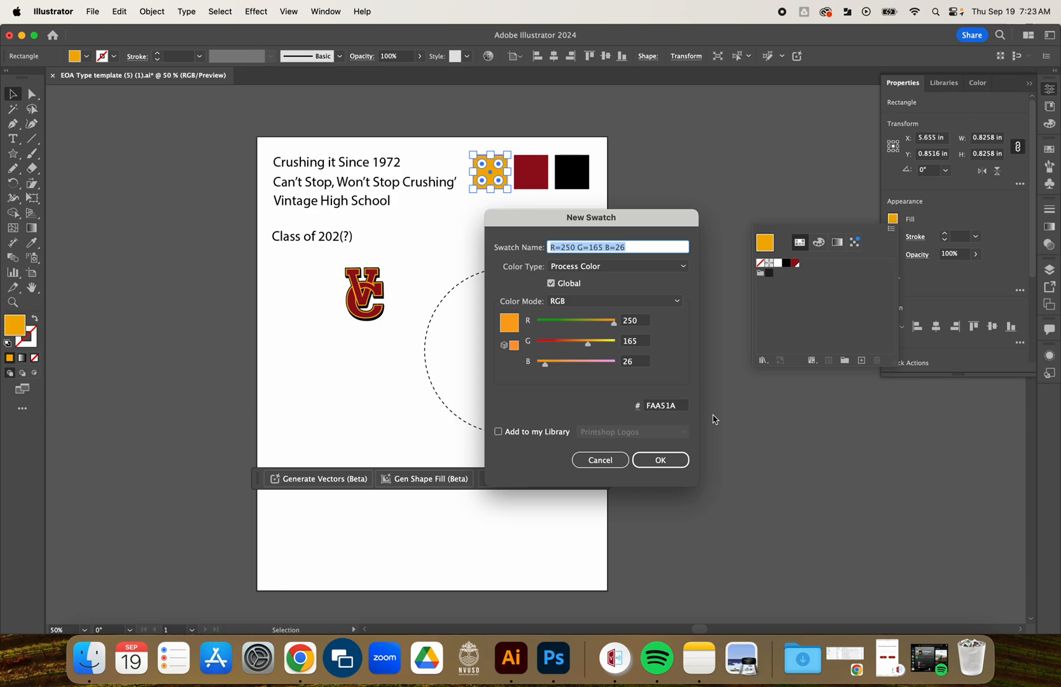
text(A)
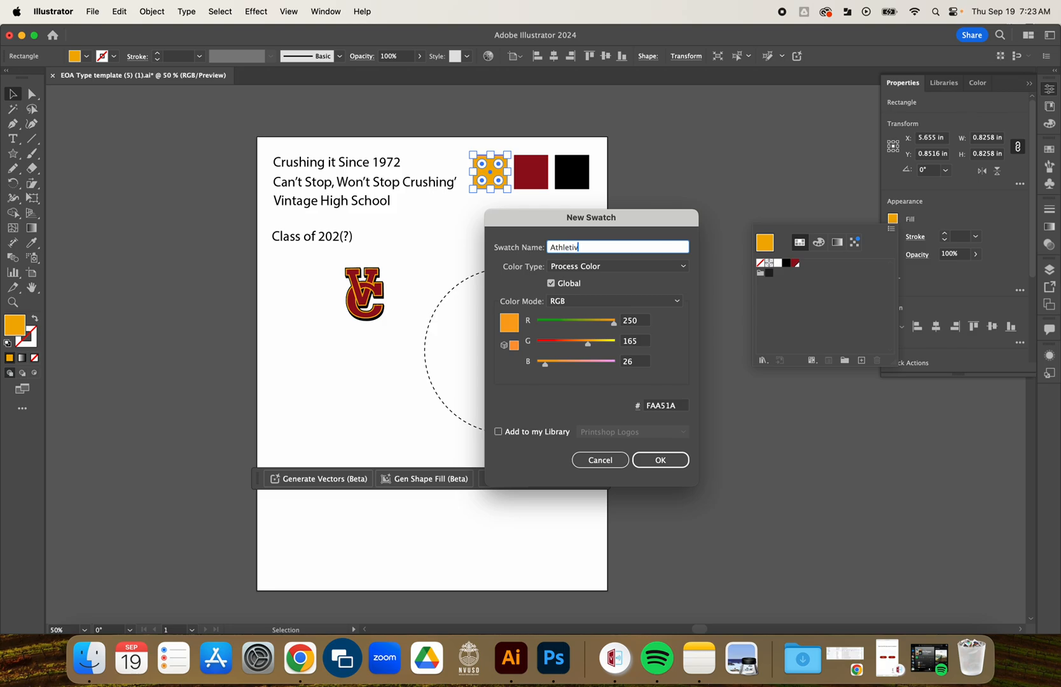
text(thletic gold)
key(BackSpace)
key(BackSpace)
key(BackSpace)
key(BackSpace)
key(BackSpace)
text(Gold)
key(BackSpace)
key(BackSpace)
click(655, 461)
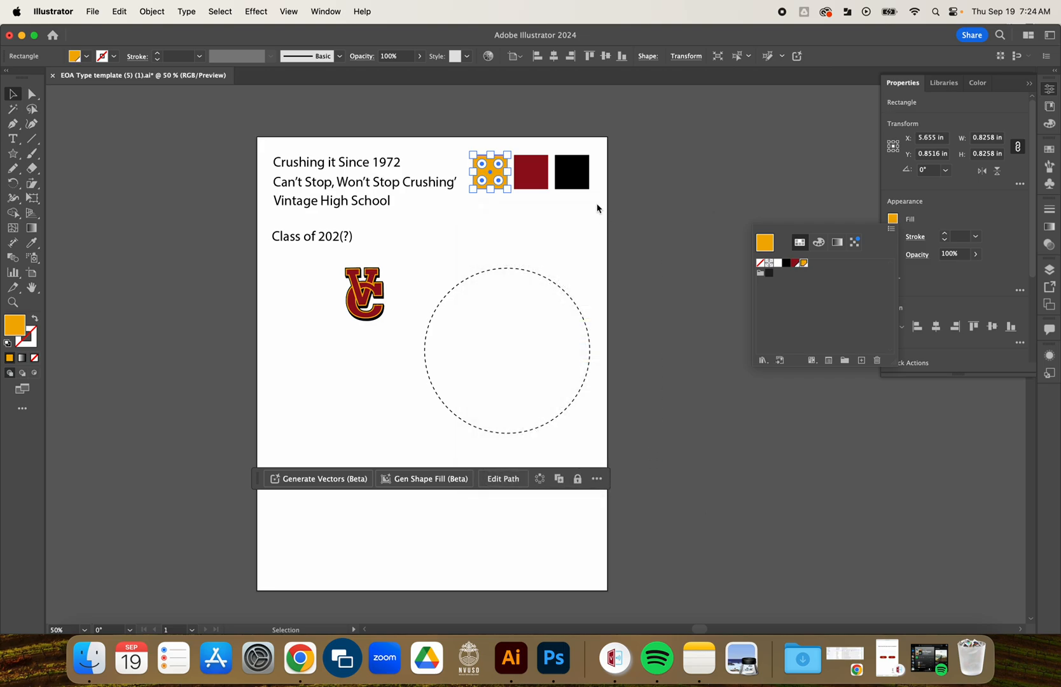
- Check the color values of the Black swatch used by the black square
click(573, 177)
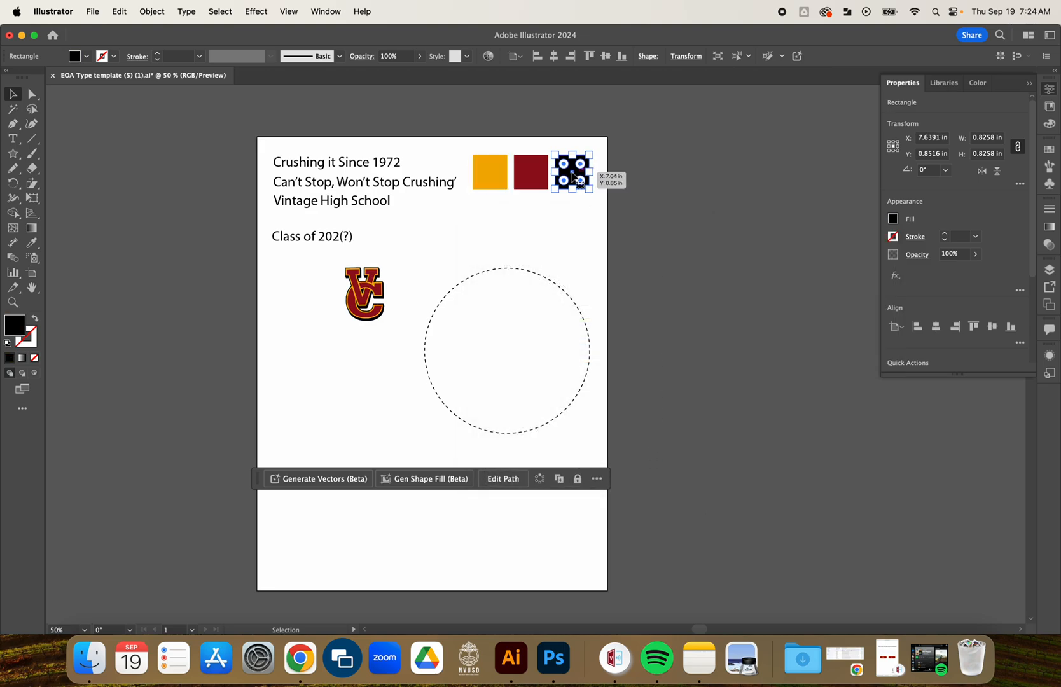
click(892, 219)
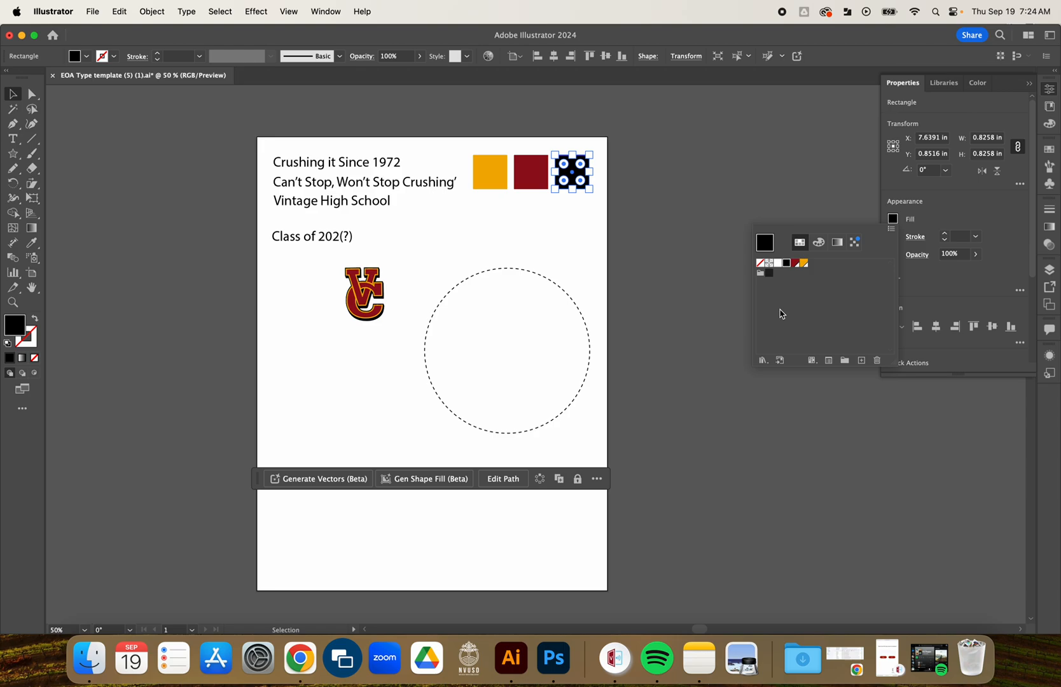
double_click(787, 269)
drag(563, 141, 688, 127)
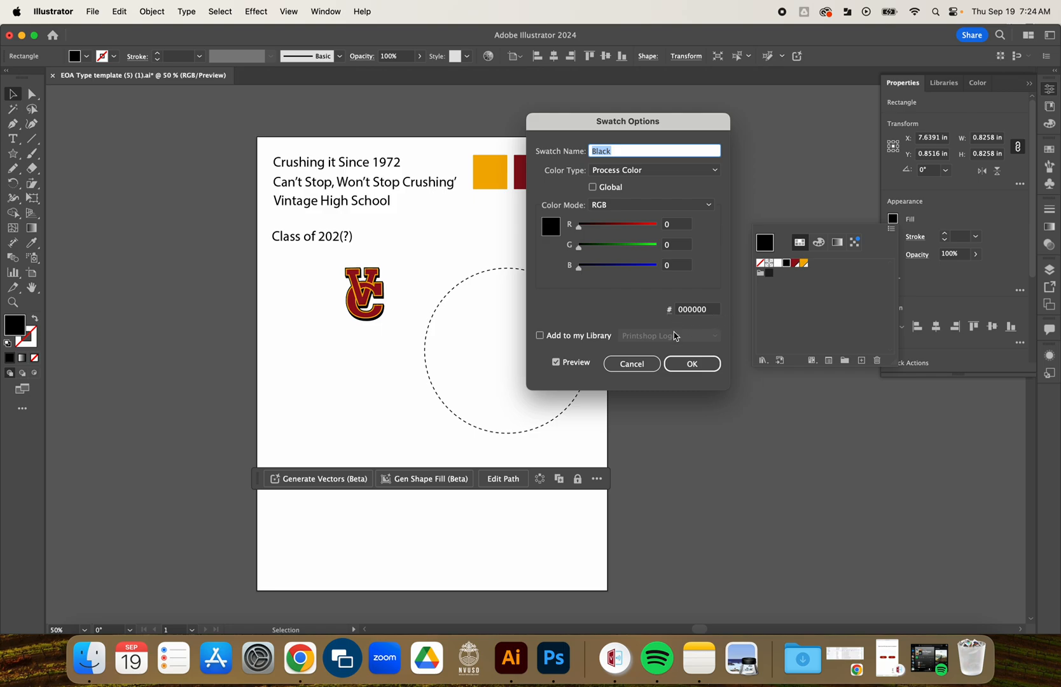
click(693, 365)
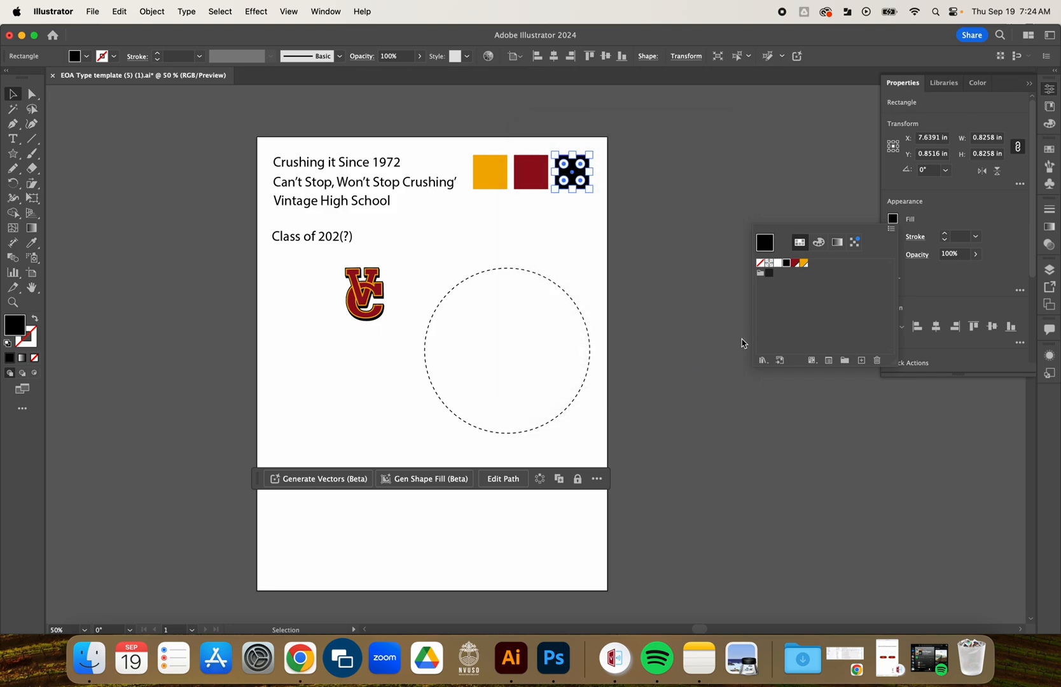
- Fill the black square with the C=0 M=0 Y=0 K=100 swatch and set that swatch's CMYK values to 0, 0, 0 and 100
click(769, 273)
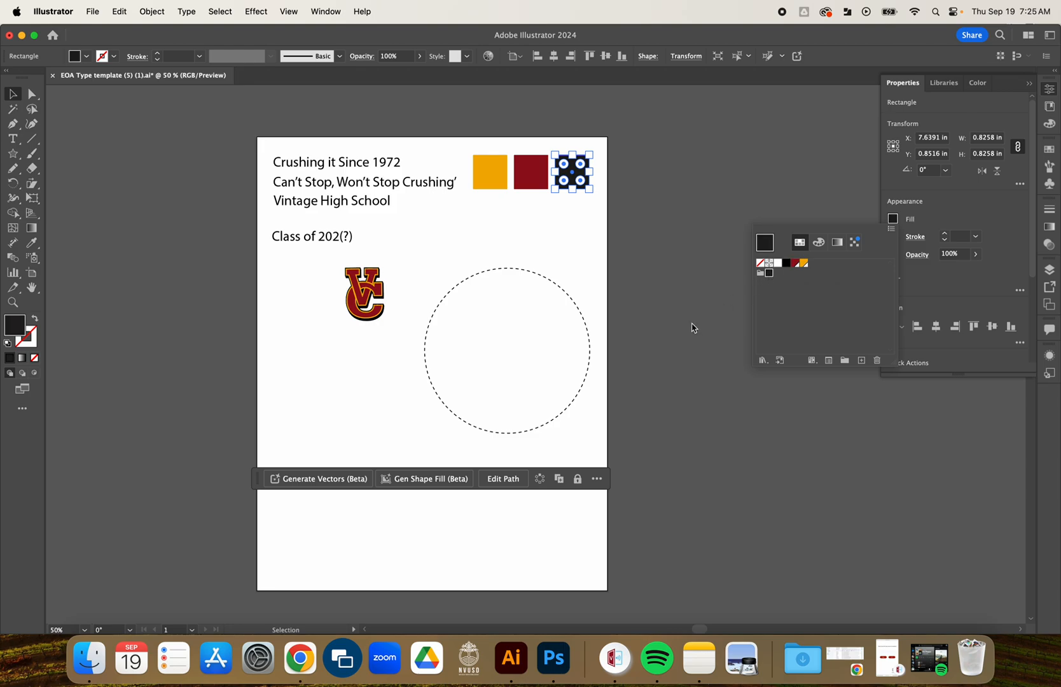
double_click(769, 274)
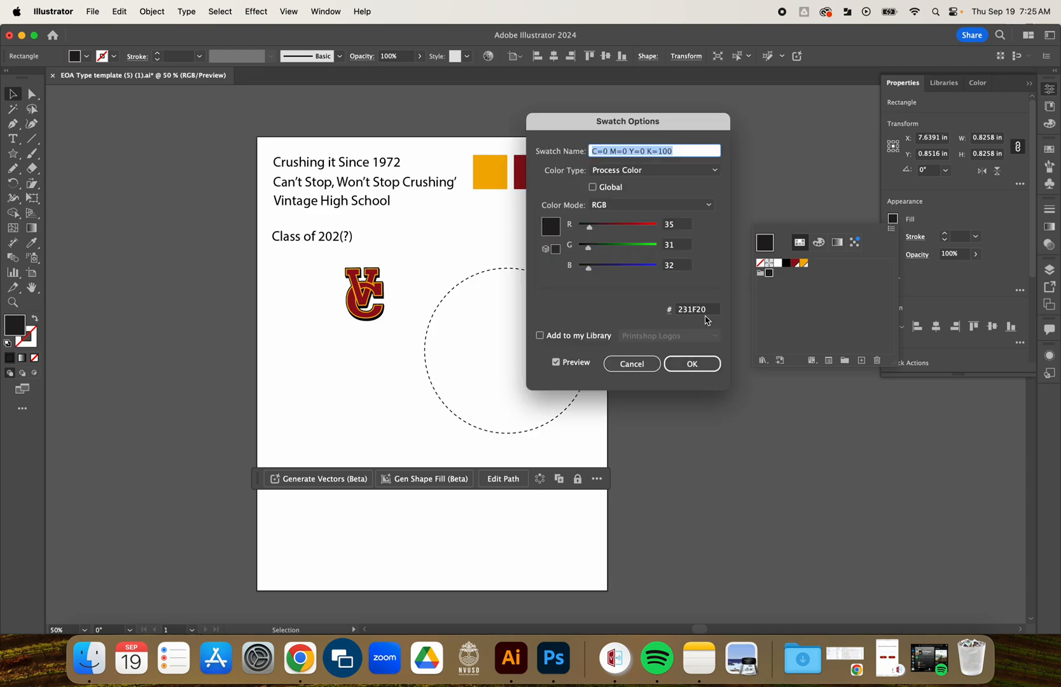
click(625, 207)
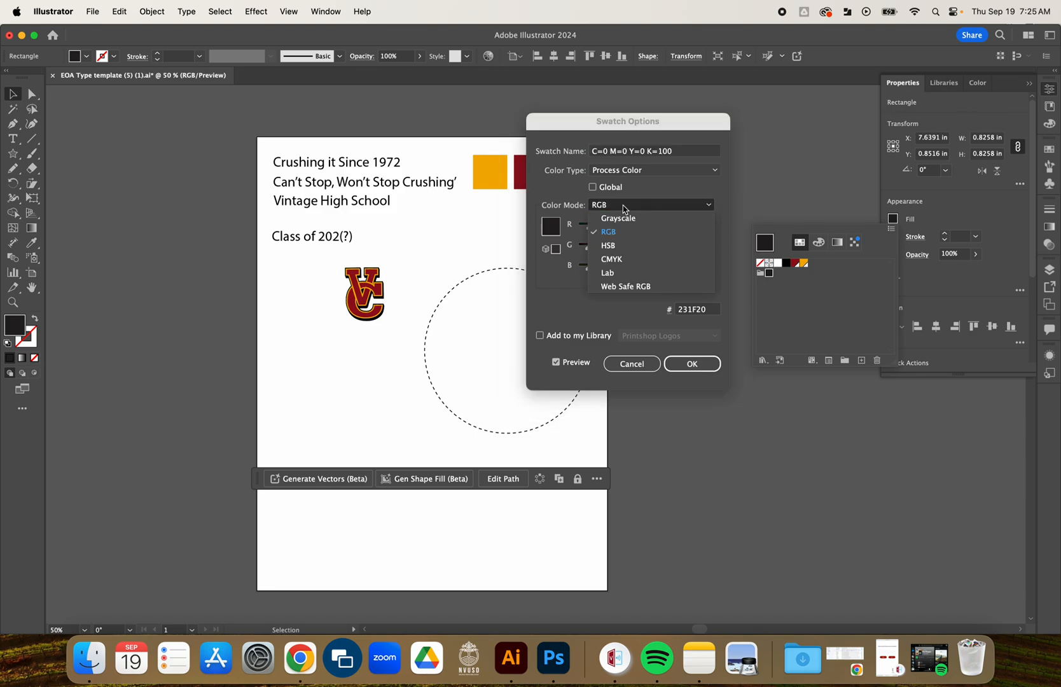
click(628, 259)
drag(629, 260, 564, 273)
drag(632, 245, 548, 248)
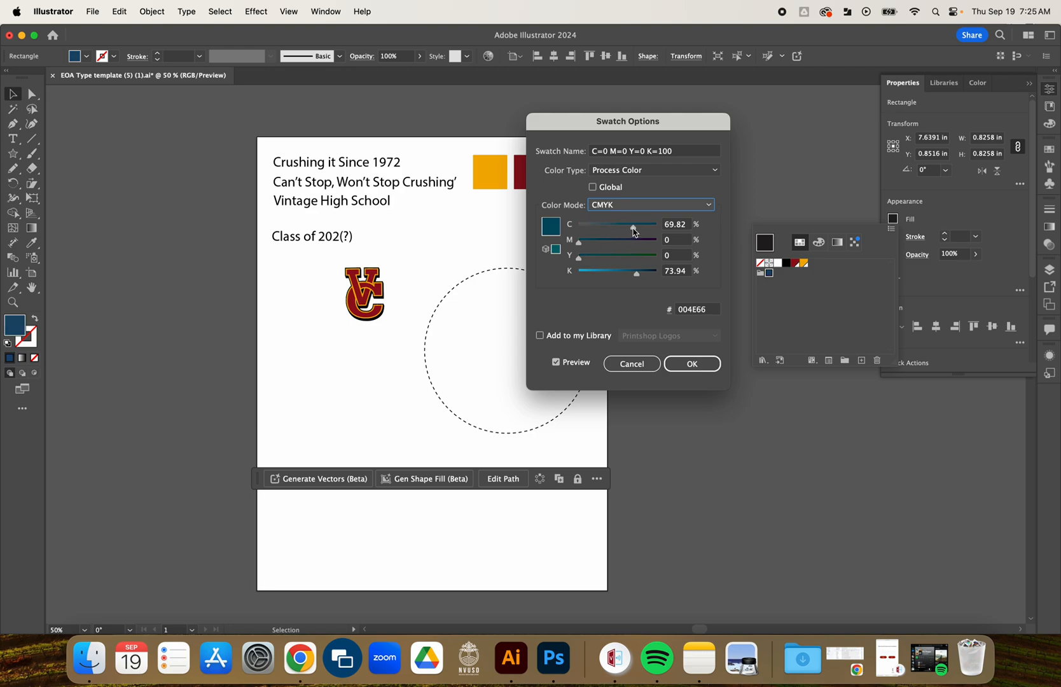
drag(635, 227, 559, 228)
drag(637, 273, 665, 273)
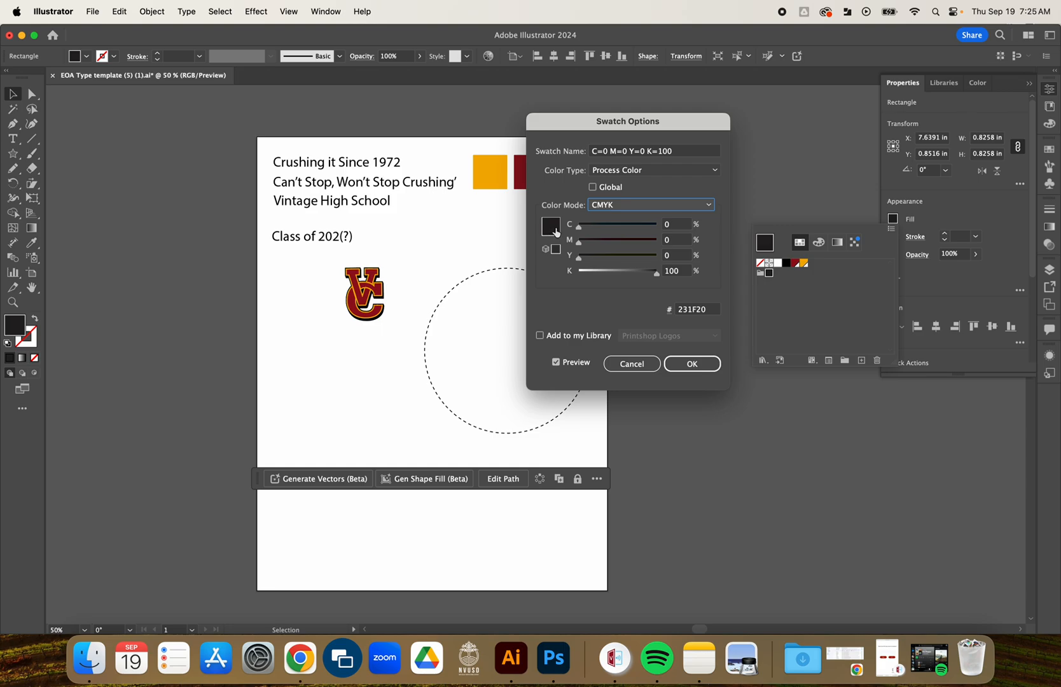
- Switch the C=0 M=0 Y=0 K=100 swatch back to RGB color mode and accept its options
click(632, 207)
click(638, 233)
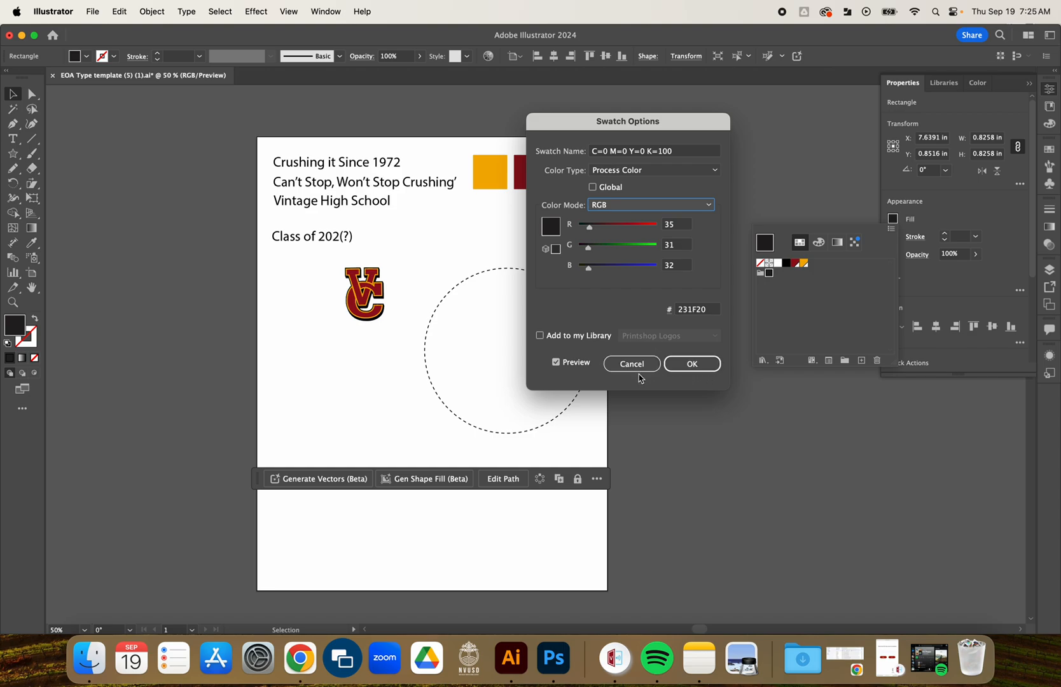
click(680, 364)
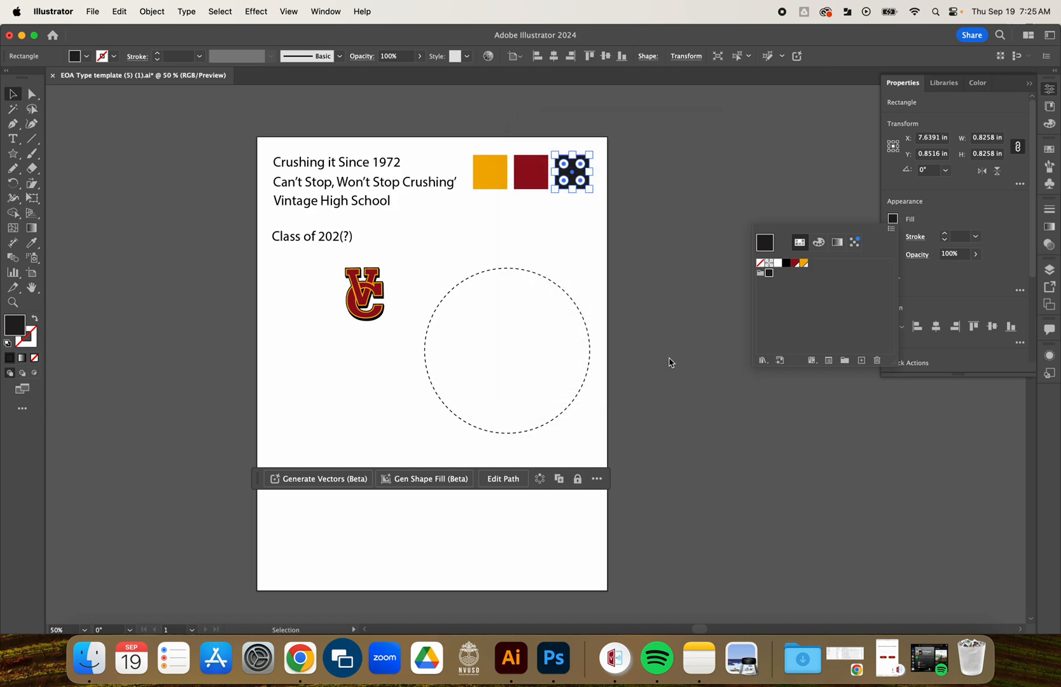
- Reselect the black square, fill it with the Black swatch and check that swatch's color values
click(643, 242)
click(655, 236)
click(573, 173)
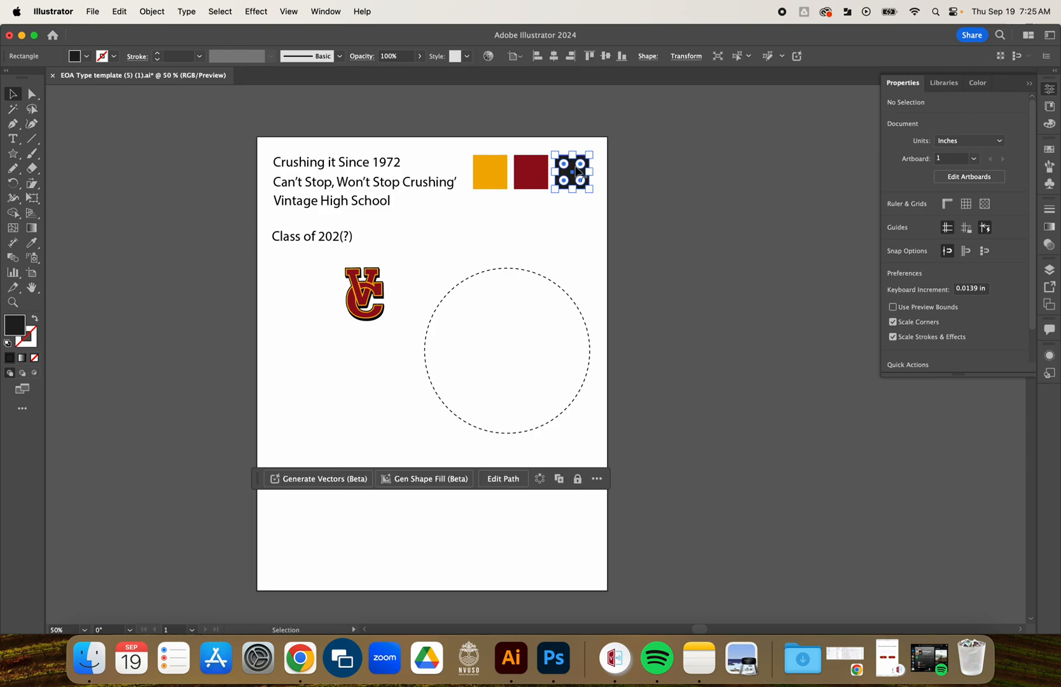
click(892, 219)
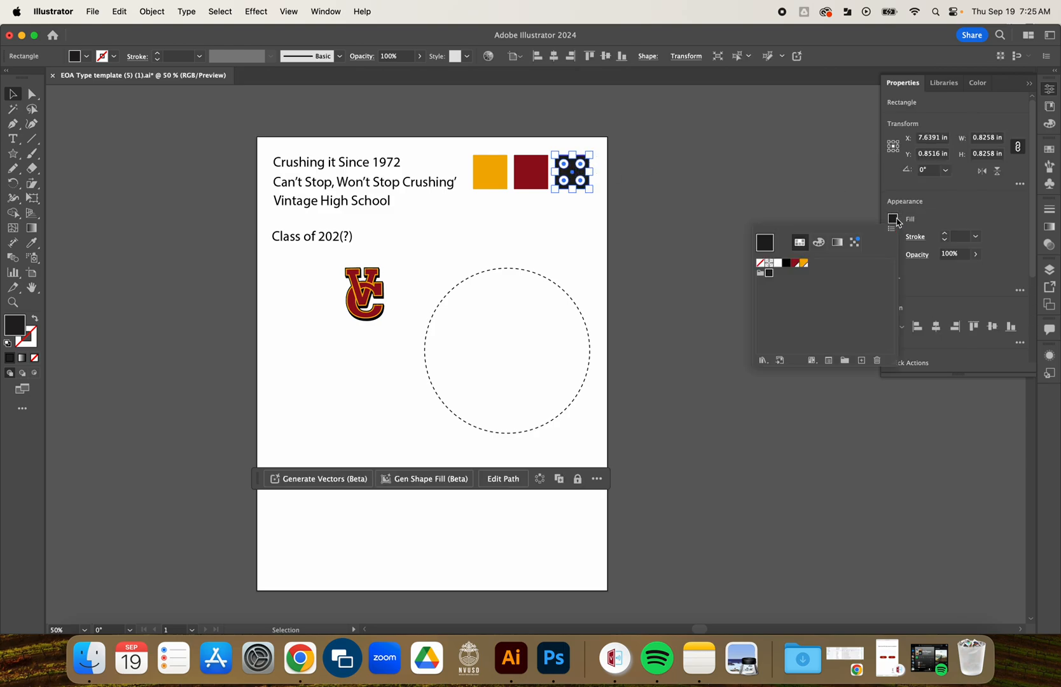
click(787, 266)
click(787, 264)
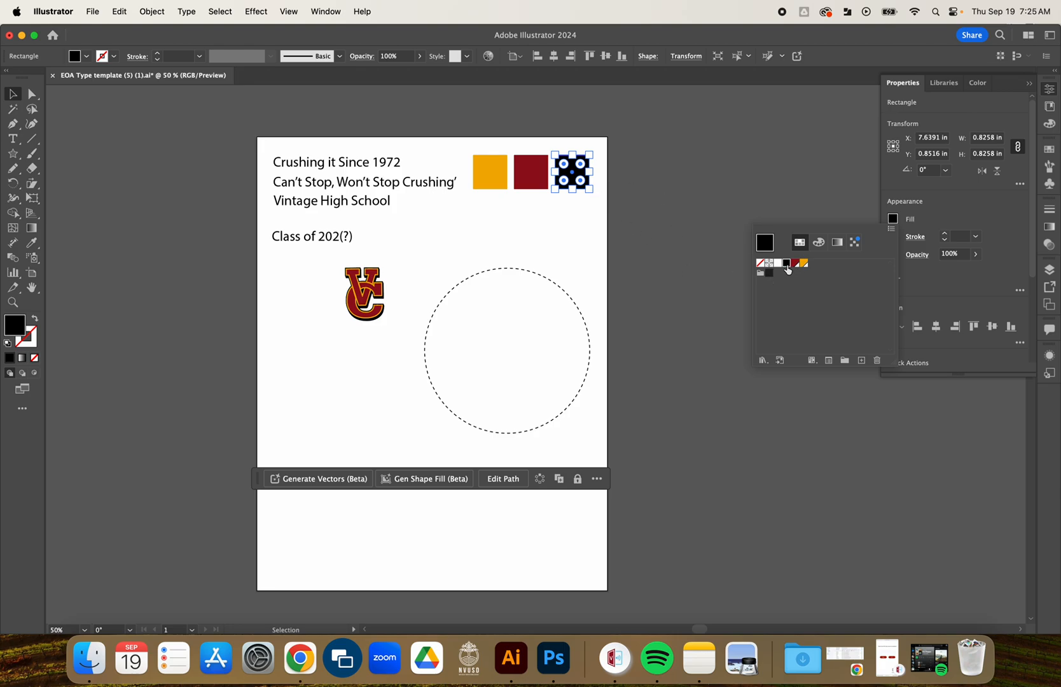
double_click(787, 264)
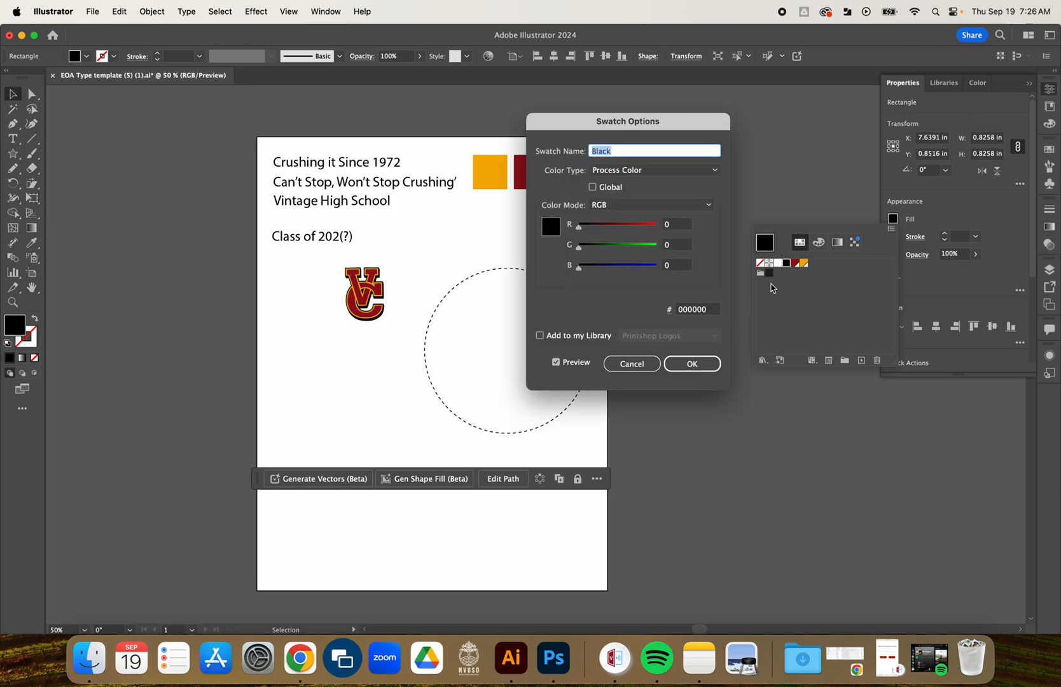
click(693, 363)
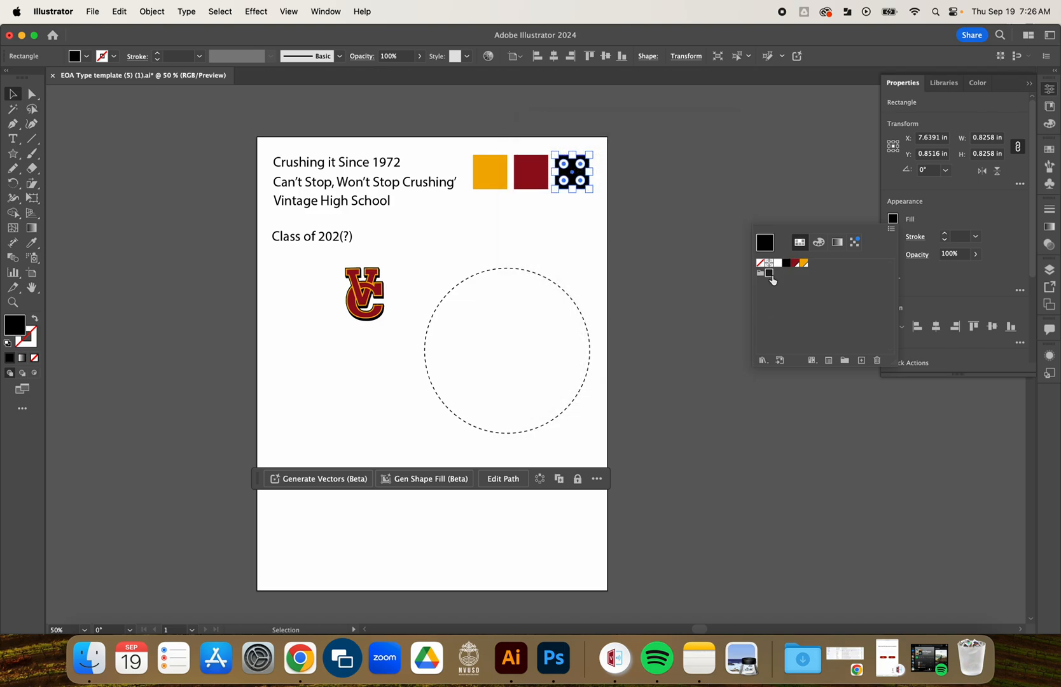
- Redefine the C=0 M=0 Y=0 K=100 swatch as RGB 0, 0, 0 and deselect the black square
double_click(770, 276)
drag(590, 268, 576, 232)
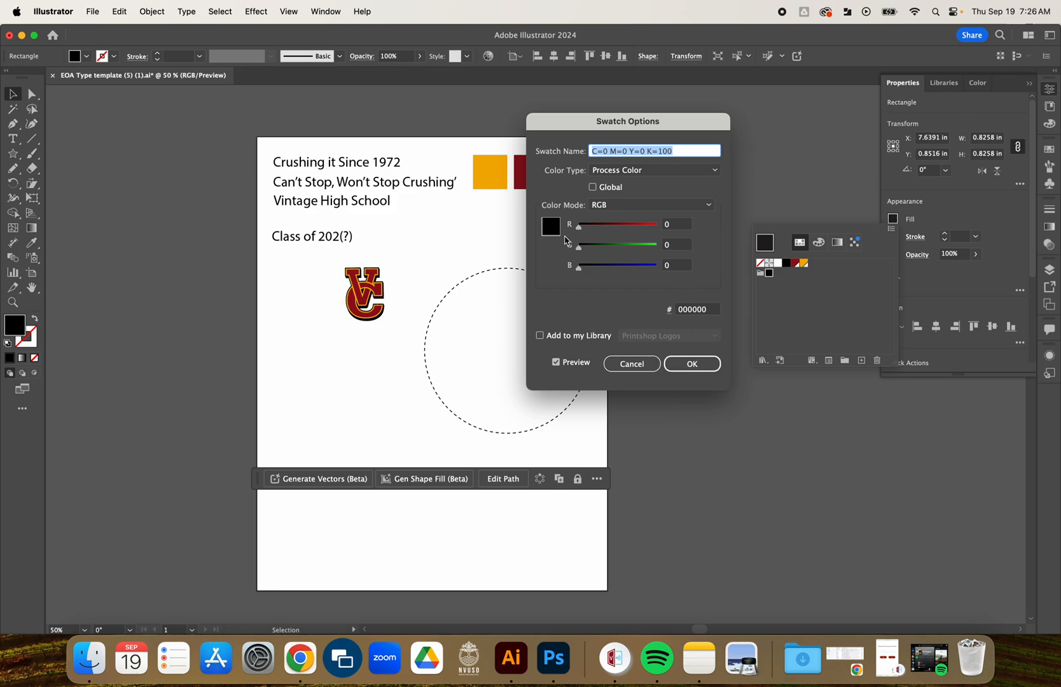
click(692, 363)
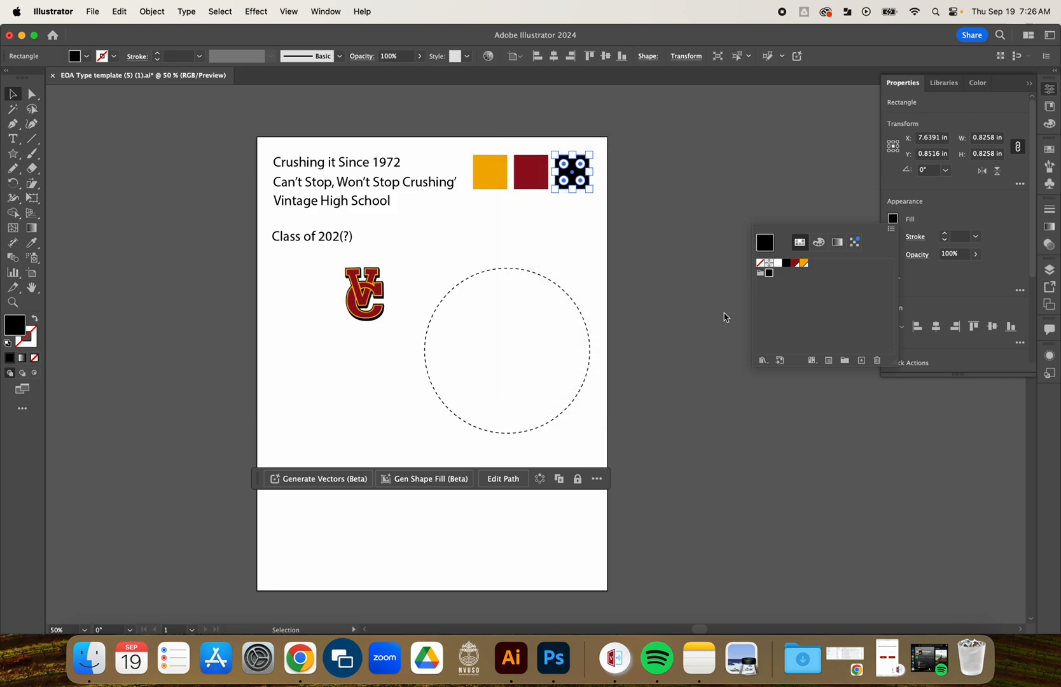
click(702, 328)
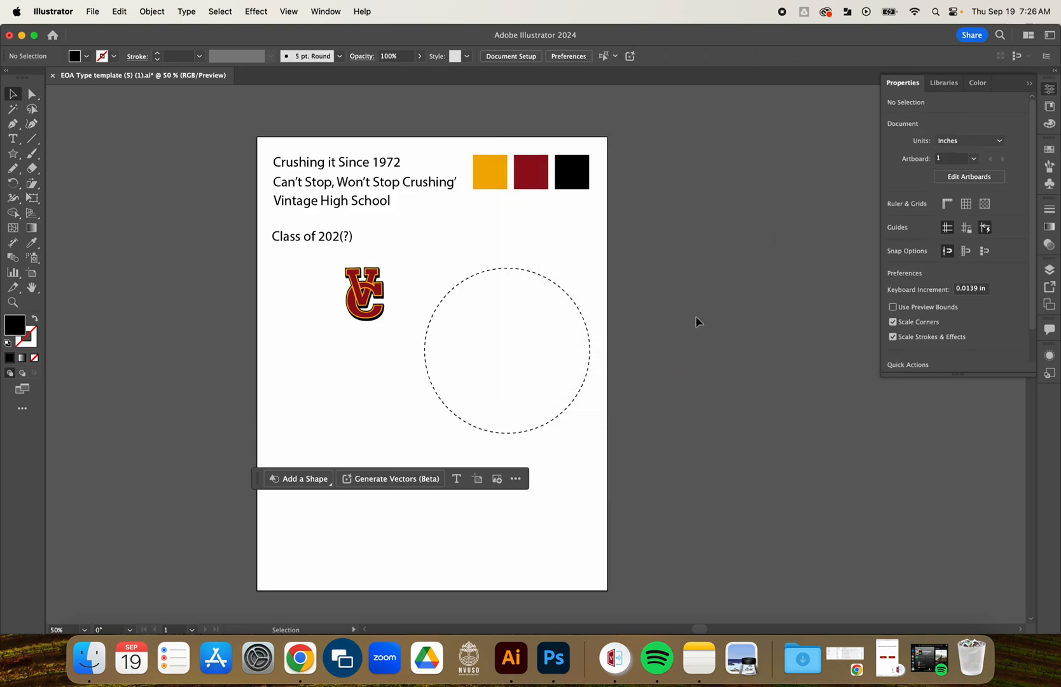